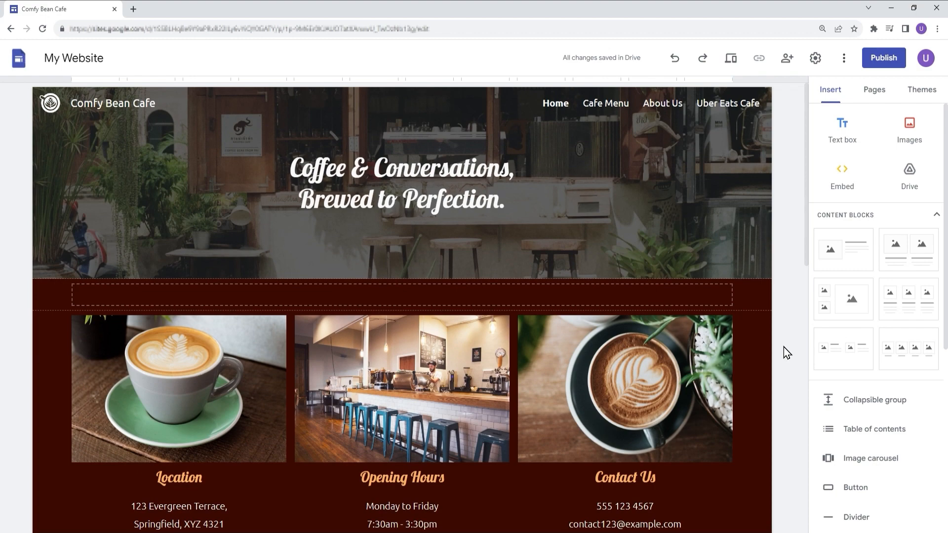
Change the Opening Hours heading on the home page to Opening Times
scroll(784, 347, down, 3)
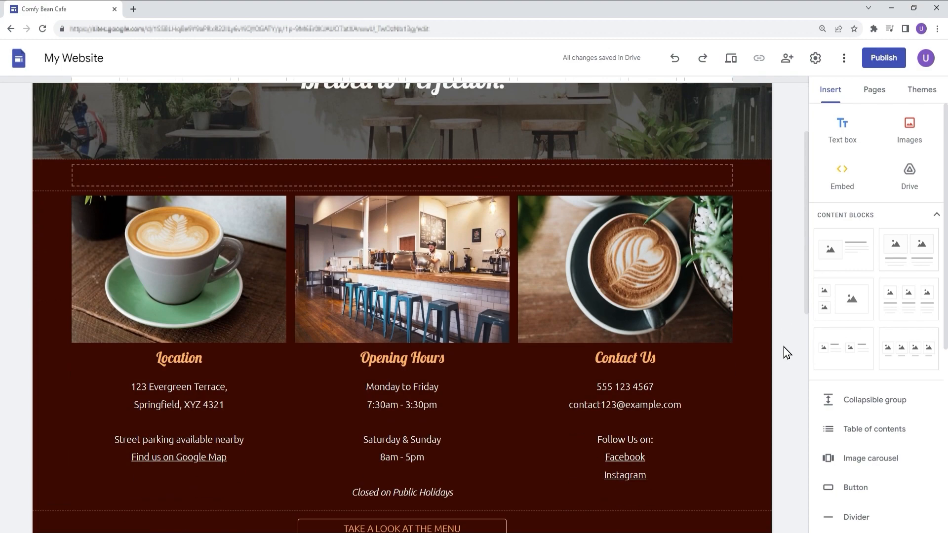
click(464, 371)
key(BackSpace)
key(BackSpace)
key(BackSpace)
key(BackSpace)
key(BackSpace)
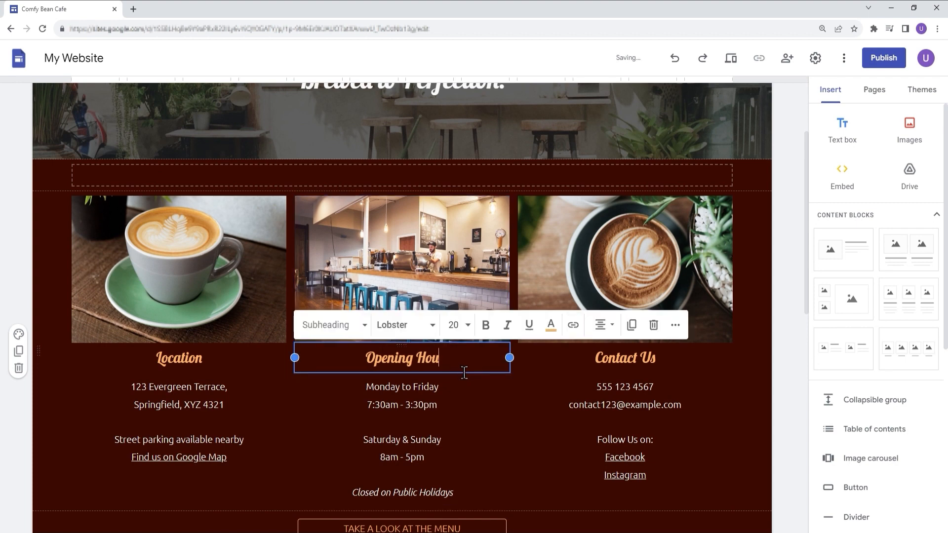
text(Times)
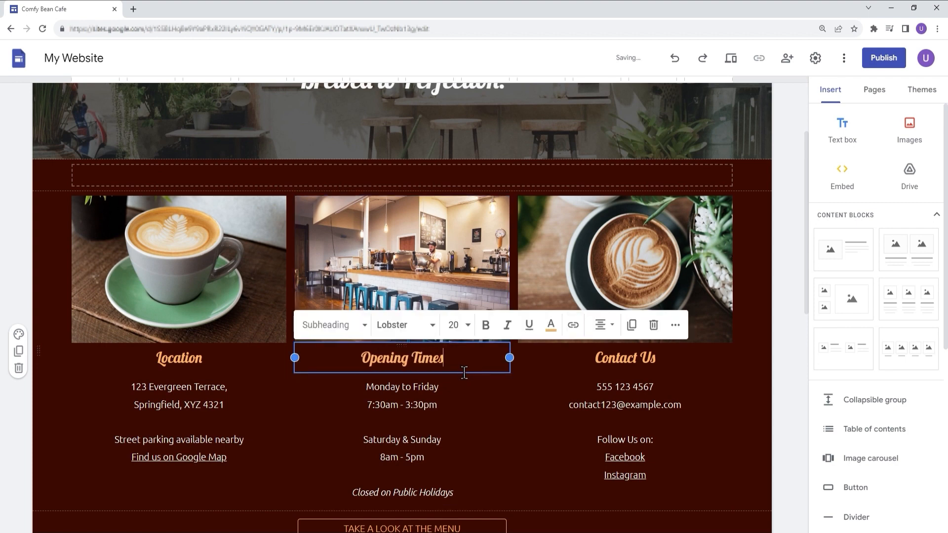
Change the first opening-times entry to Monday to Sunday and set its closing time to 2:30pm
click(458, 399)
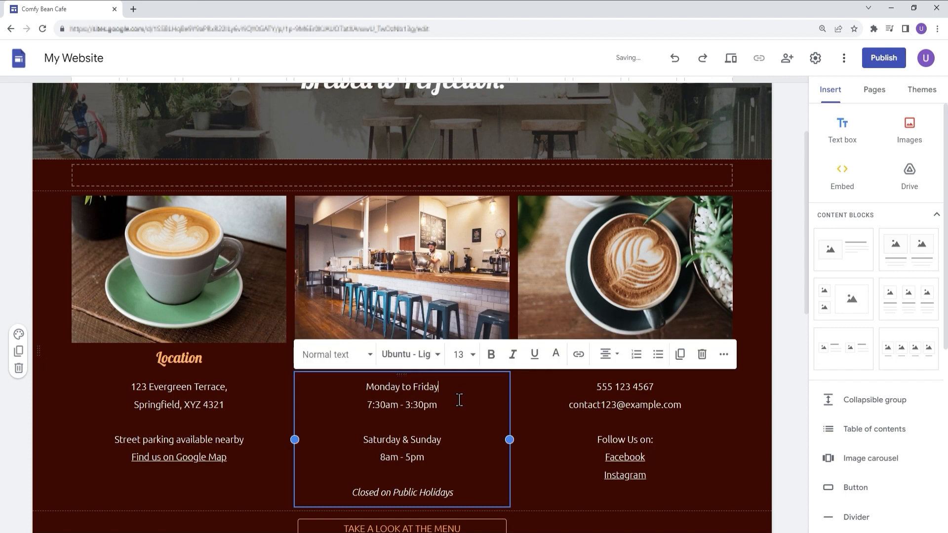
key(BackSpace)
key(BackSpace)
key(BackSpace)
key(BackSpace)
key(BackSpace)
key(BackSpace)
key(BackSpace)
text(Sunday)
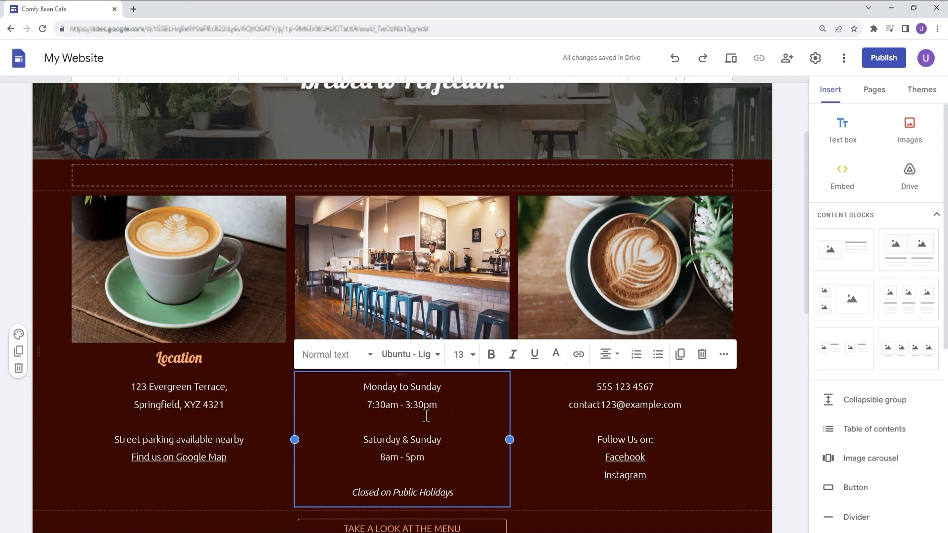
key(BackSpace)
text(2)
Delete the Saturday & Sunday hours together with the extra blank lines above the public holidays note
drag(436, 469, 373, 448)
key(BackSpace)
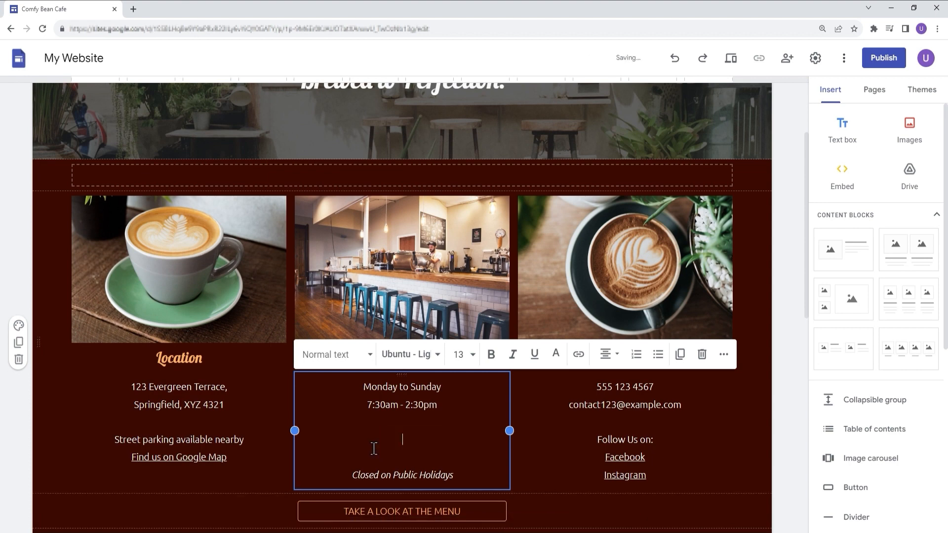
key(BackSpace)
key(BackSpace)
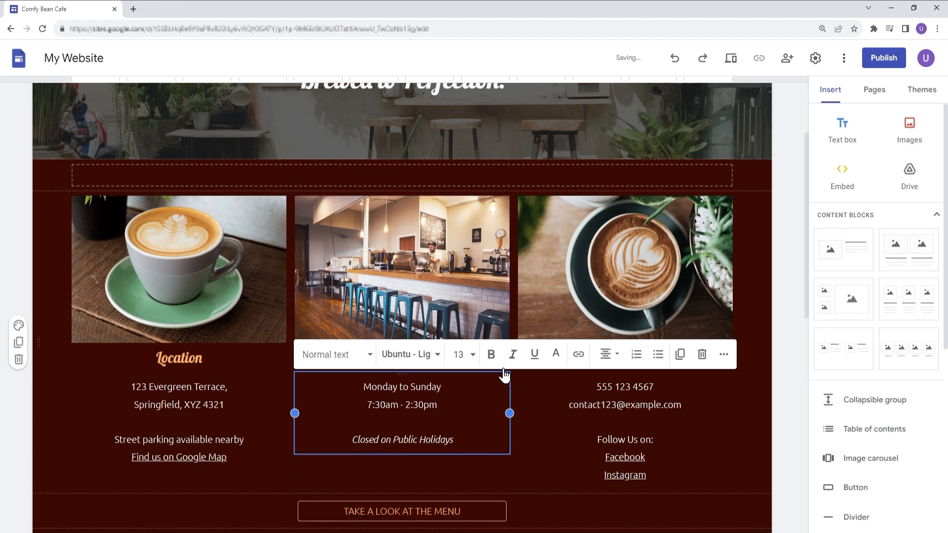
click(784, 377)
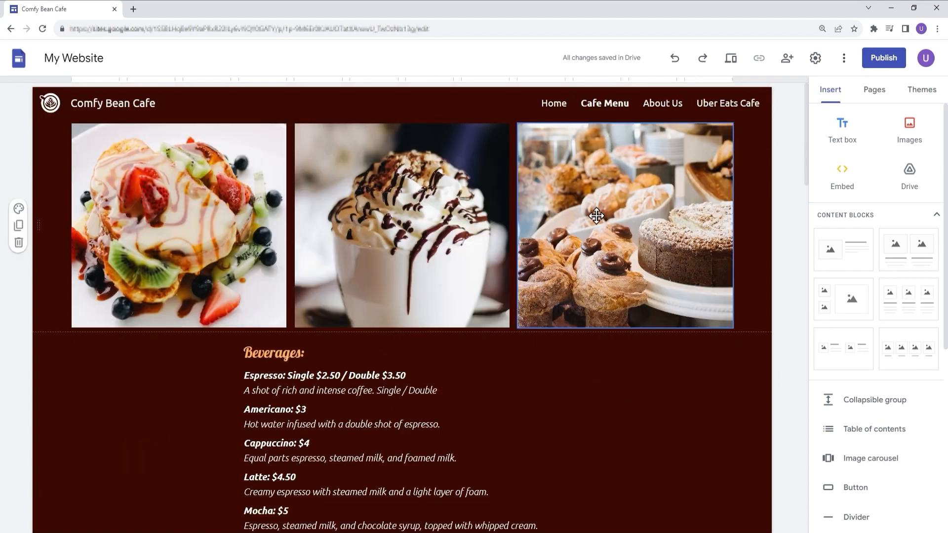
On the Cafe Menu page, paste the copied Salads list of four priced salads between Fruit Smoothies and Pastries & Snacks
scroll(568, 359, down, 7)
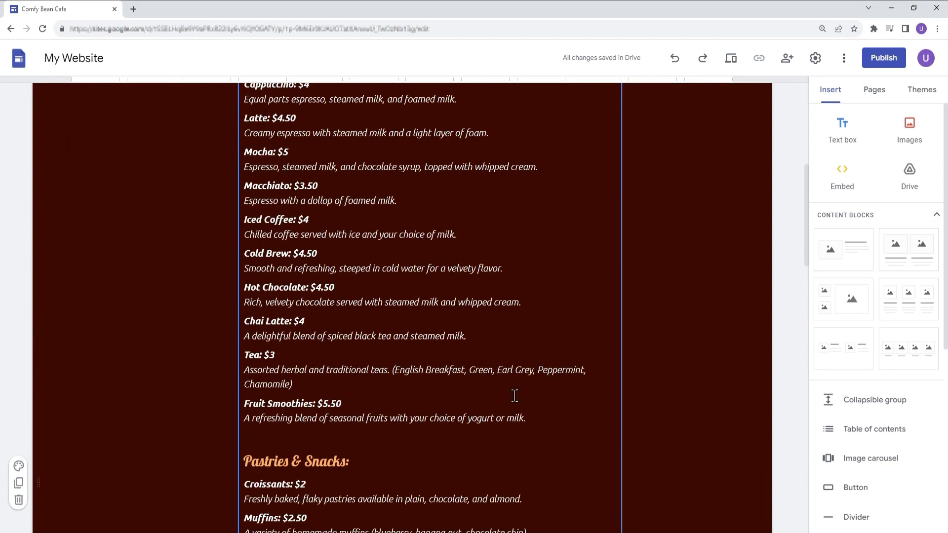
click(266, 451)
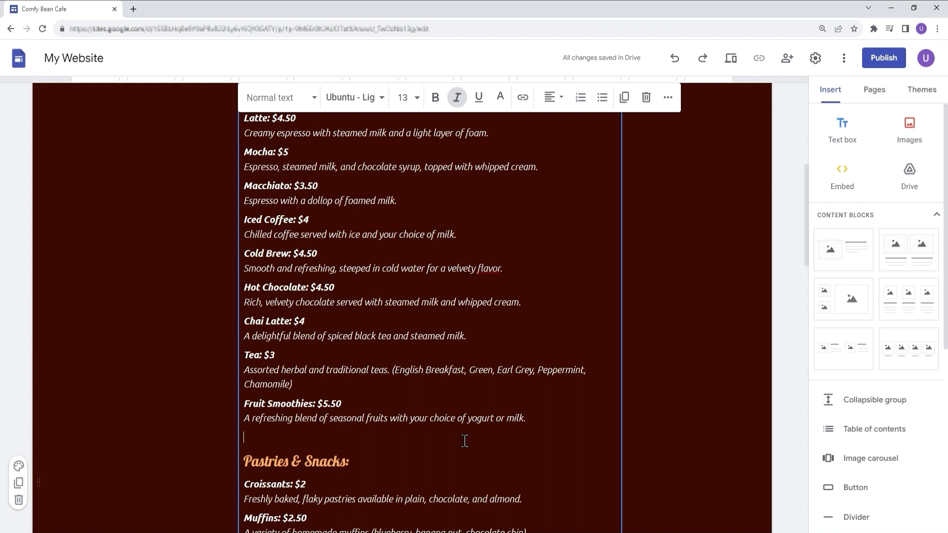
text(Salads: Caesar Salad - $6.00: Crisp romaine lettuce, croutons, parmesan cheese, and Caesar dressing. Greek Salad - $7.00: Mixed greens, cucumber, tomato, feta cheese, olives, and Greek dressing. Chef's Salad - $7.50: Ham, turkey, Swiss cheese, hard-boiled egg, and mixed greens. Spinach and Strawberry Salad - $7.25: Fresh spinach, juicy strawberries, goat cheese, and balsamic vinaigrette.)
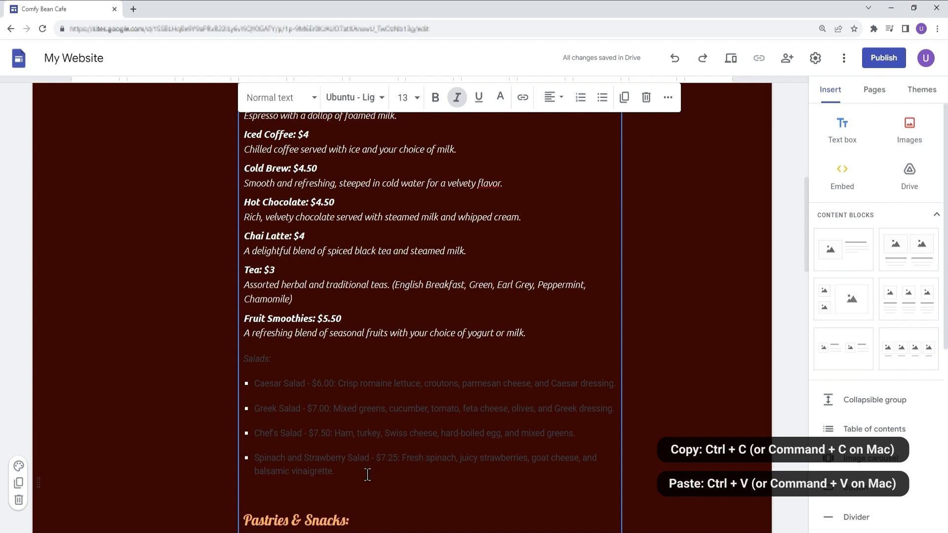
Clear the formatting of the whole pasted Salads section so it takes the site's text style
drag(356, 480, 256, 374)
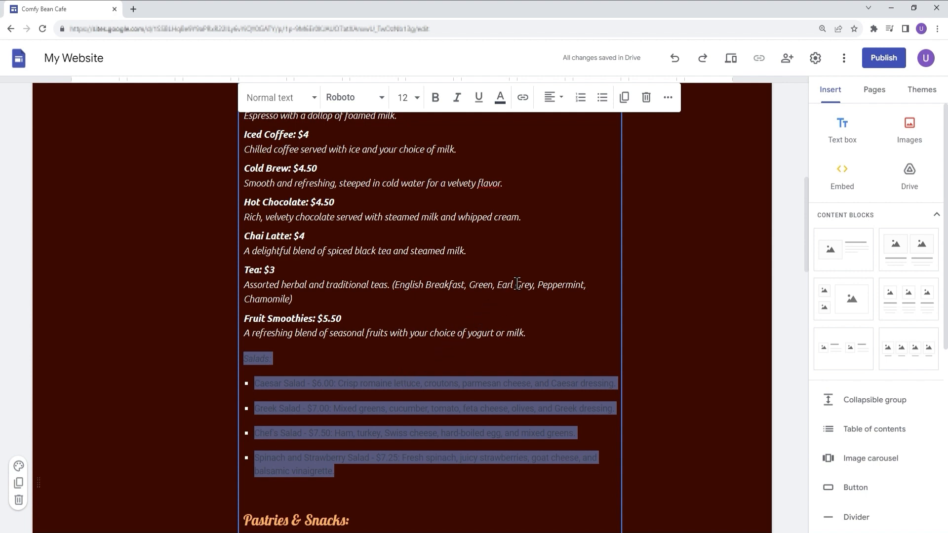
click(675, 104)
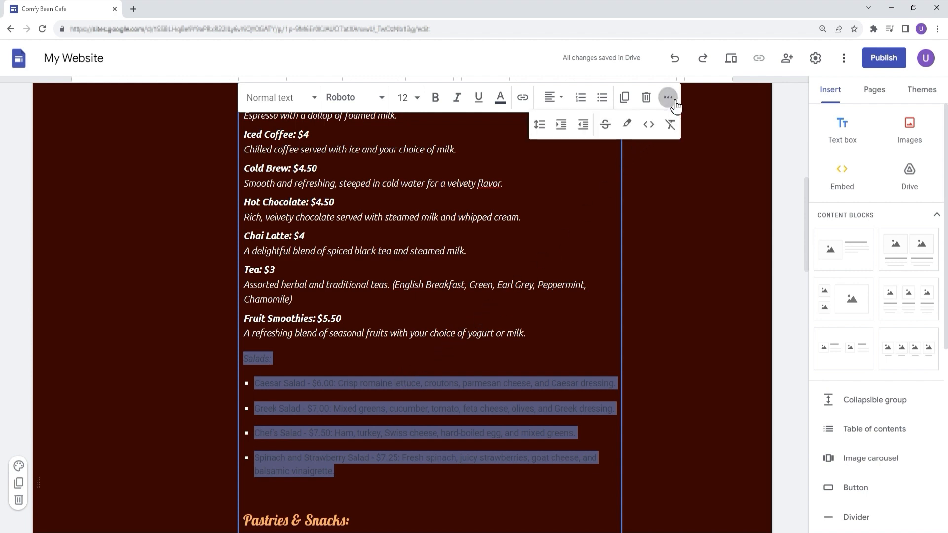
click(674, 131)
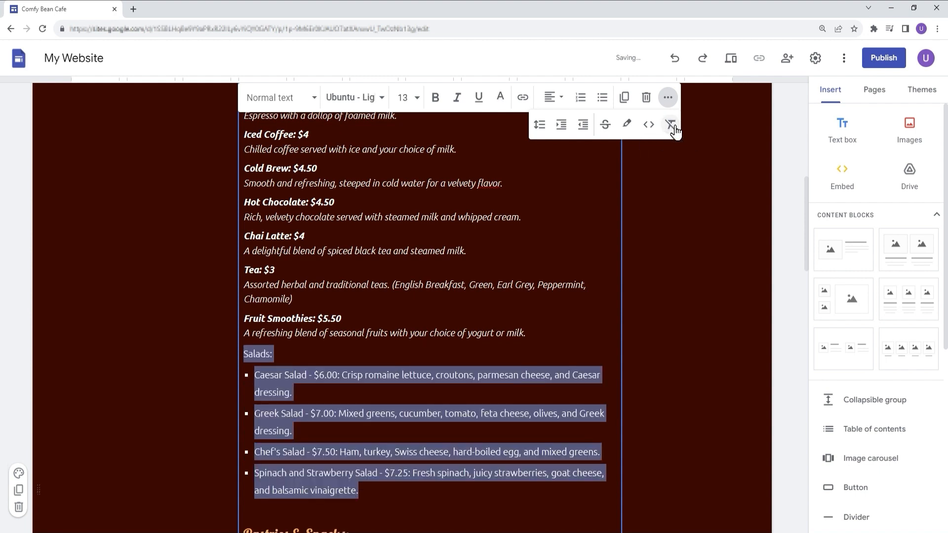
click(668, 99)
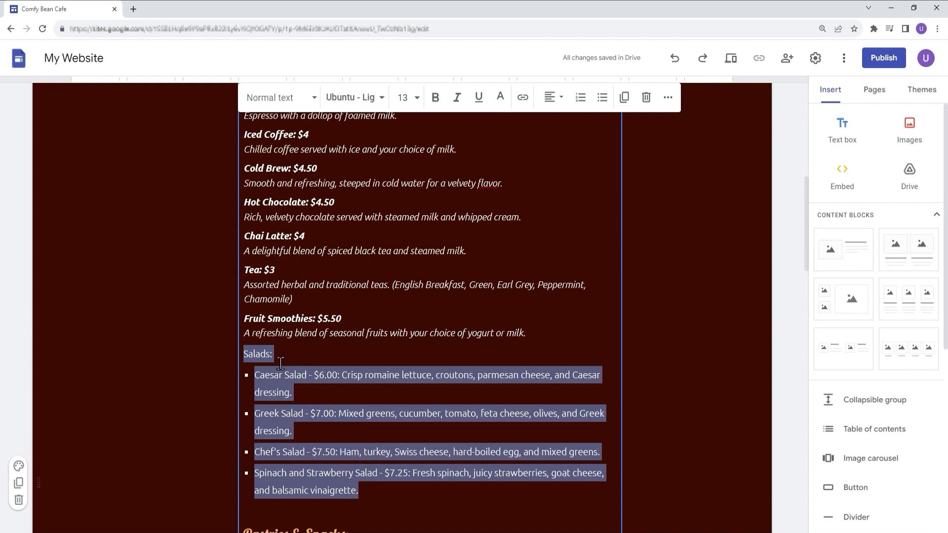
Insert a blank line above the Salads title and apply the Subheading style to the title
click(257, 364)
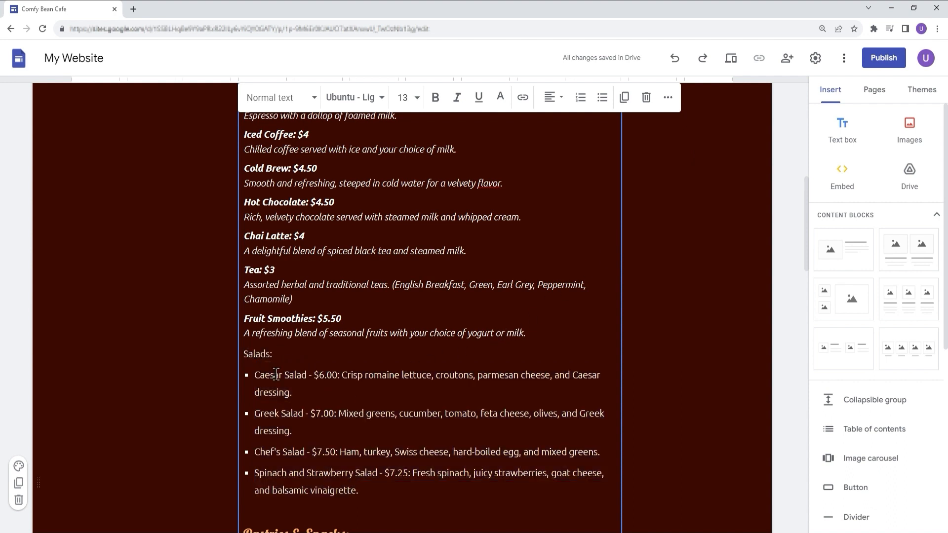
key(Return)
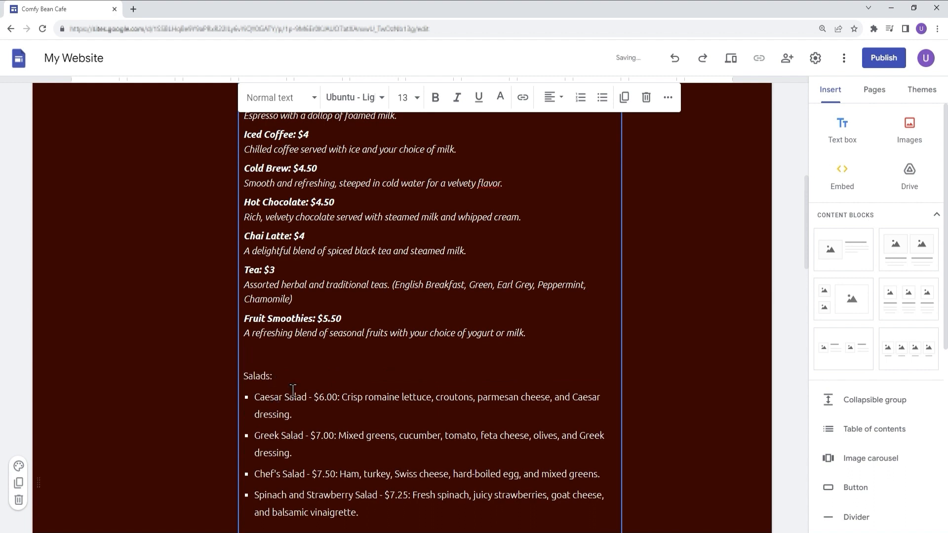
drag(270, 375, 250, 377)
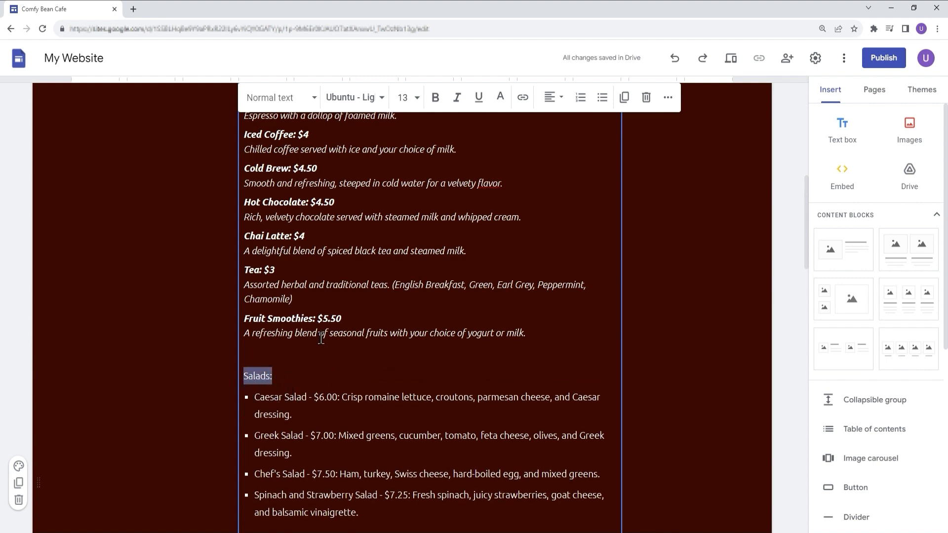
click(279, 98)
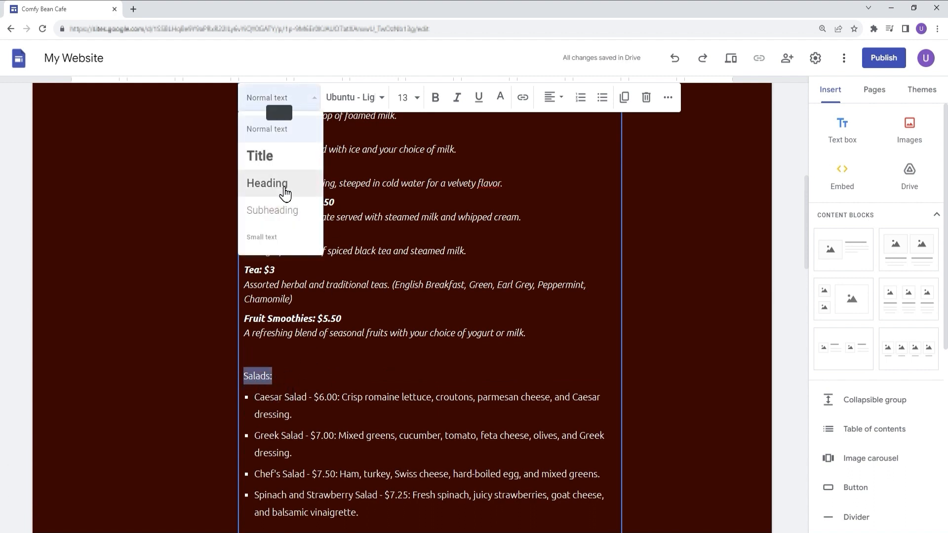
click(286, 213)
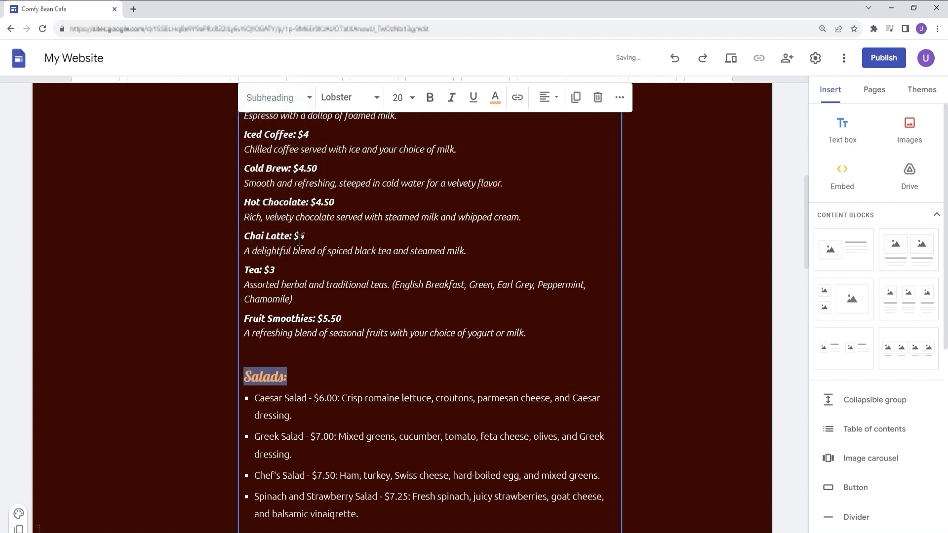
Remove the bullets and indentation from all four salad entries
click(354, 410)
scroll(353, 413, down, 2)
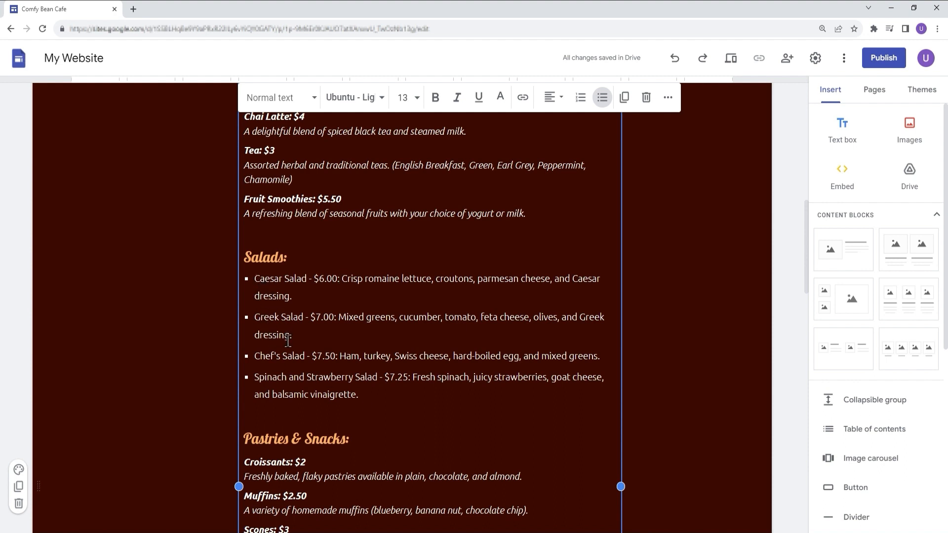
key(BackSpace)
key(BackSpace)
click(268, 330)
key(BackSpace)
key(BackSpace)
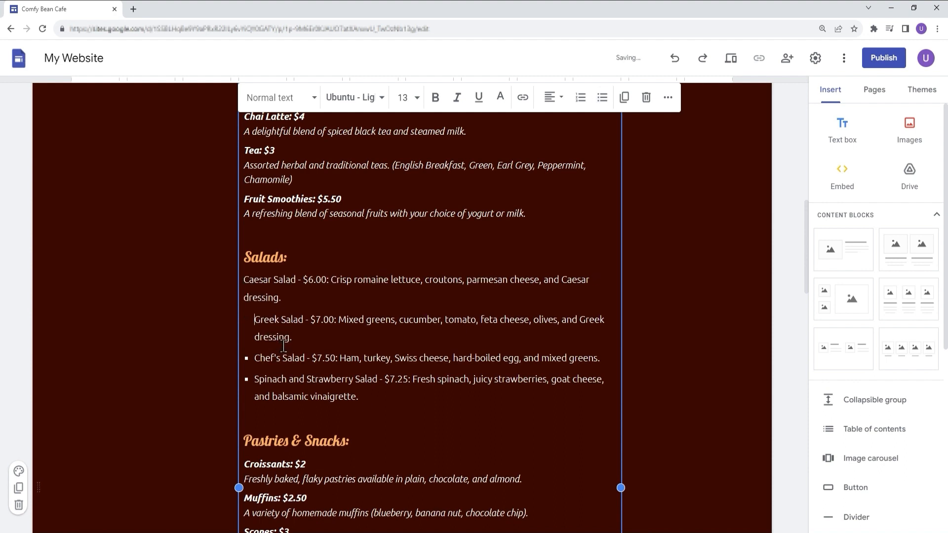
key(Down)
key(Down)
key(BackSpace)
key(BackSpace)
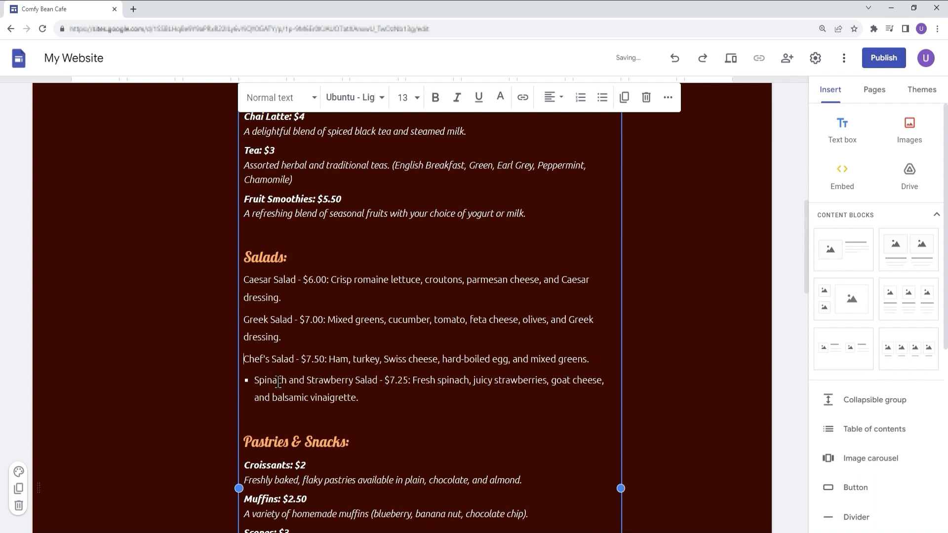
key(Down)
key(BackSpace)
key(BackSpace)
click(334, 405)
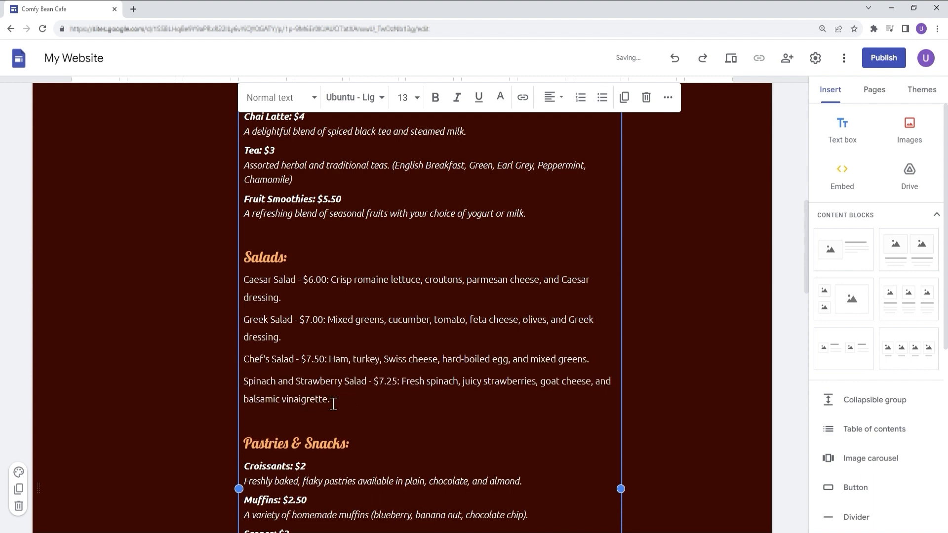
Italicize the text of all four salad entries
drag(347, 409, 246, 279)
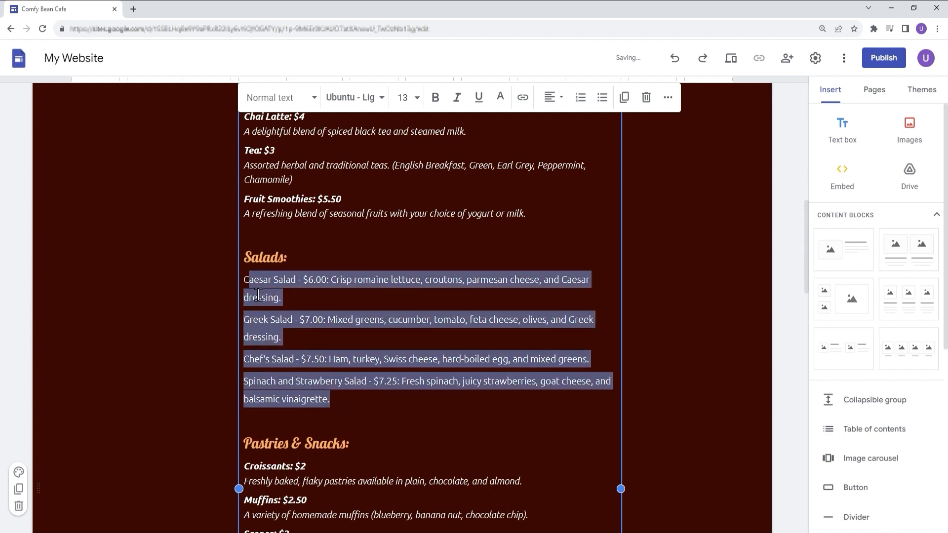
click(458, 98)
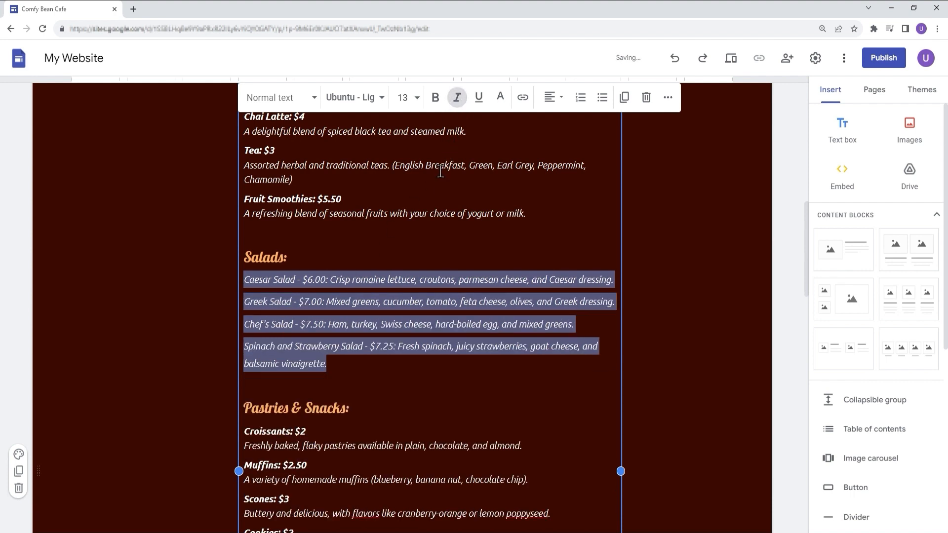
click(326, 316)
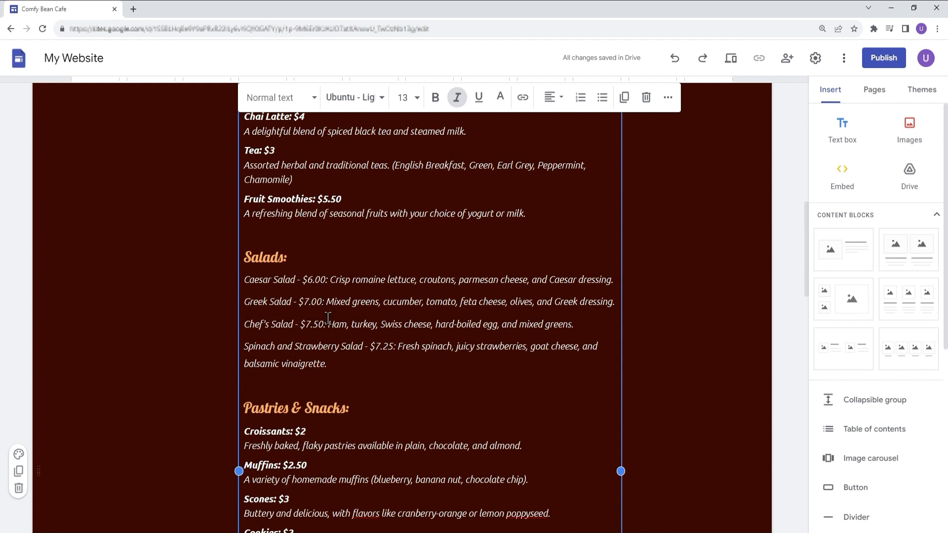
In the Caesar Salad entry, replace the dash with a colon and remove the colon after the price
click(311, 301)
click(303, 281)
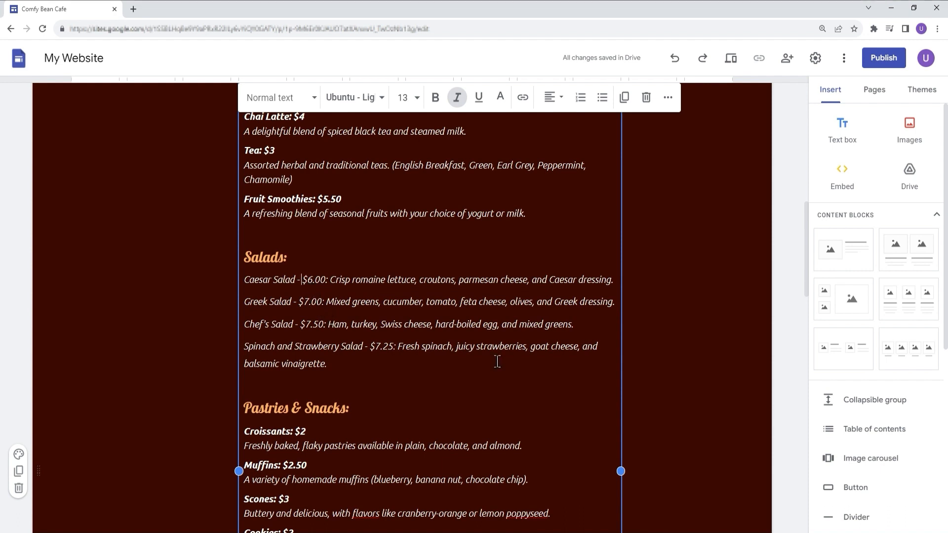
key(BackSpace)
key(BackSpace)
key(BackSpace)
text(:)
key(Right)
key(Right)
key(Right)
key(Right)
key(Right)
key(Right)
key(BackSpace)
Shorten the Greek Salad price to $7 without a trailing colon and replace the dash before it with a colon
key(Down)
key(BackSpace)
key(BackSpace)
key(BackSpace)
key(BackSpace)
key(Left)
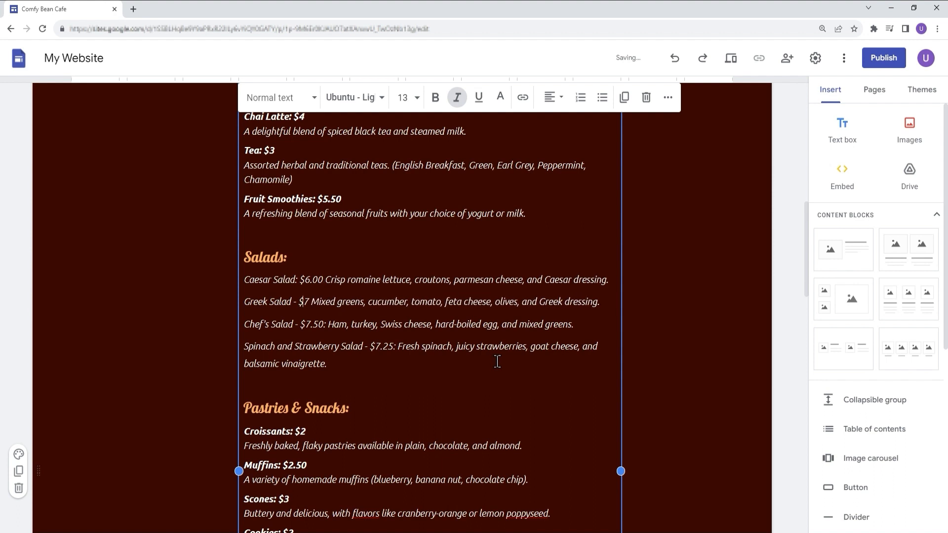
key(Left)
key(BackSpace)
key(BackSpace)
key(BackSpace)
text(:)
In the Chef's Salad entry, replace the dash with a colon and remove the colon after the price
key(Down)
key(Right)
key(BackSpace)
key(BackSpace)
key(BackSpace)
text(:)
key(Right)
key(Right)
key(Right)
key(Right)
key(Right)
key(Right)
key(BackSpace)
Remove the dash before the Spinach and Strawberry Salad price and the colon after it
key(Down)
key(Right)
key(Right)
key(Right)
key(Right)
key(Right)
key(Right)
key(Right)
key(Right)
key(Right)
key(Right)
key(Right)
key(Right)
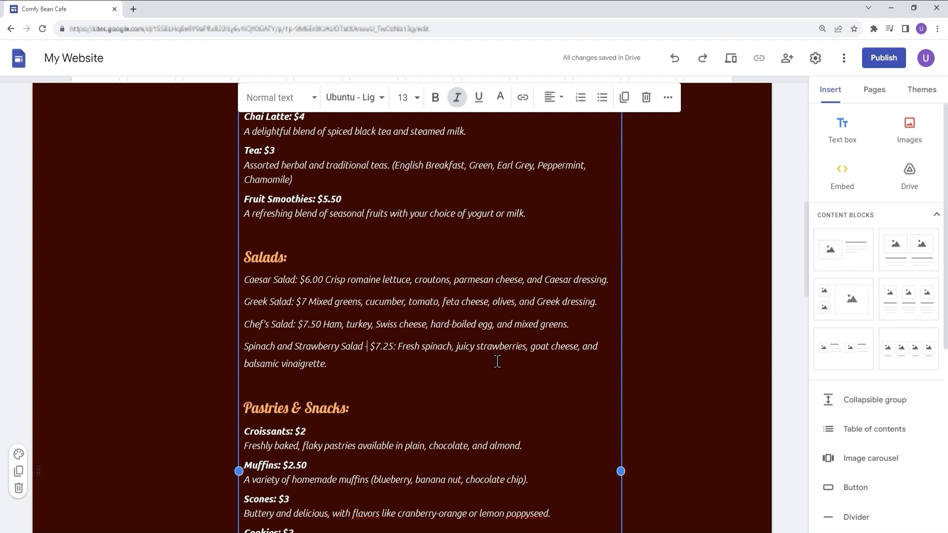
key(BackSpace)
key(BackSpace)
key(Right)
key(Right)
key(Right)
key(Right)
key(Right)
key(Right)
key(Right)
key(BackSpace)
Shorten the Caesar Salad price to $6
click(324, 282)
key(shift+Left)
key(shift+Left)
key(shift+Left)
key(BackSpace)
Bold the names and prices of the Caesar, Greek and Chef's salads
key(shift+Home)
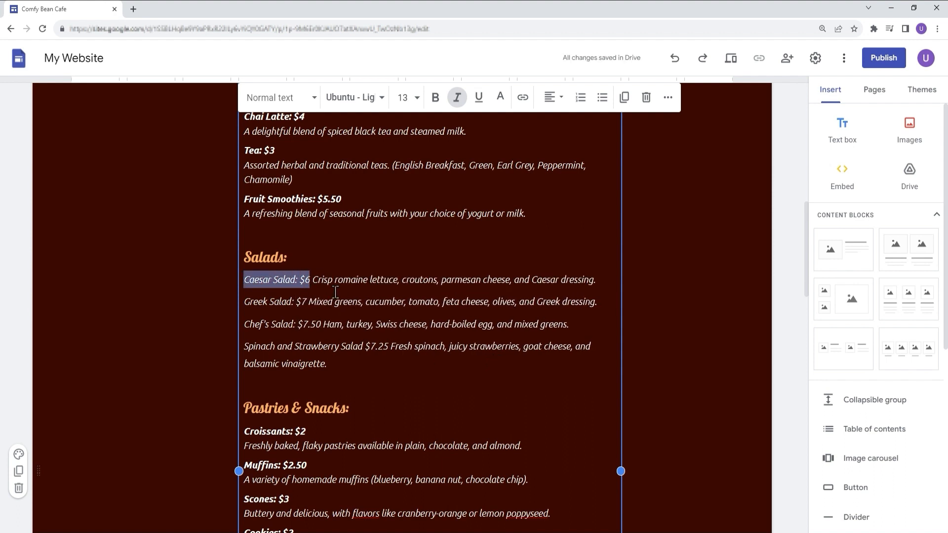
key(ctrl+b)
click(307, 306)
key(shift+Home)
key(ctrl+b)
click(321, 327)
key(shift+Home)
key(ctrl+b)
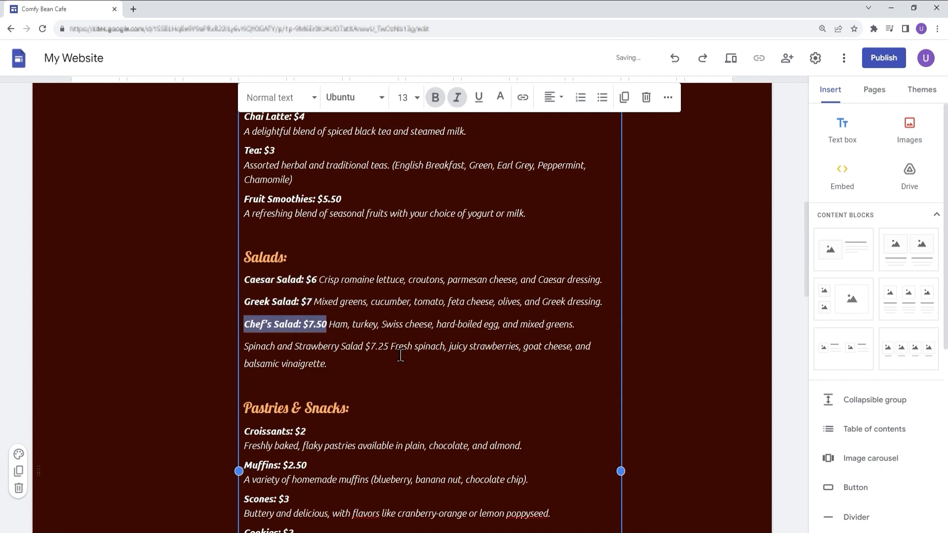
Bold the Spinach and Strawberry Salad name and price, and add a colon after the name
drag(389, 351, 245, 353)
click(435, 98)
click(377, 348)
text(:)
Move the Caesar Salad description onto its own line below the name and price
click(370, 315)
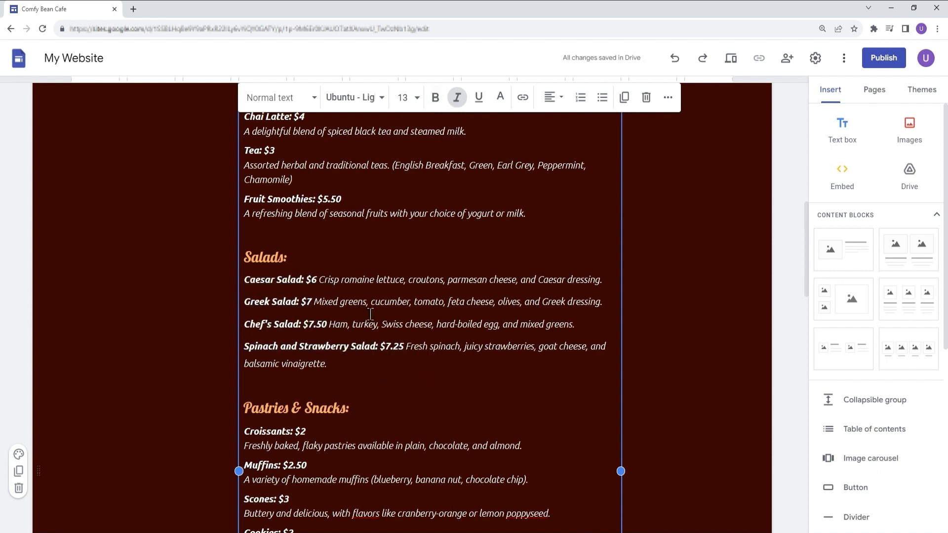
key(BackSpace)
key(Return)
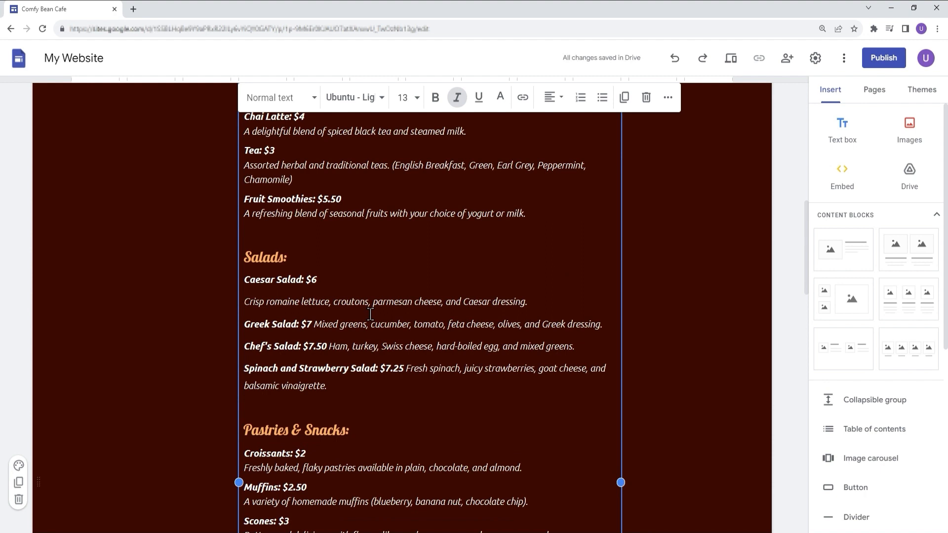
Replace the paragraph break between the Caesar Salad price and its description with a soft line break
drag(312, 302, 256, 291)
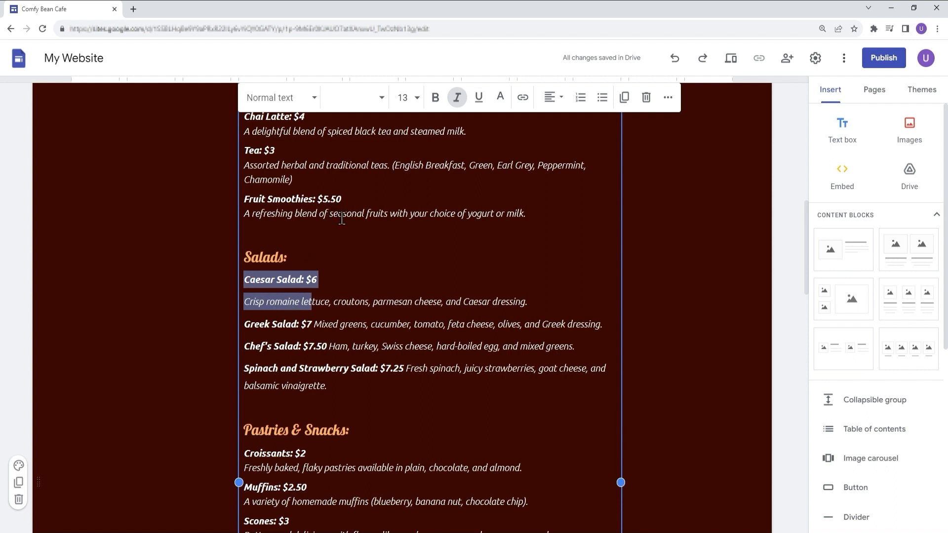
drag(334, 226, 256, 216)
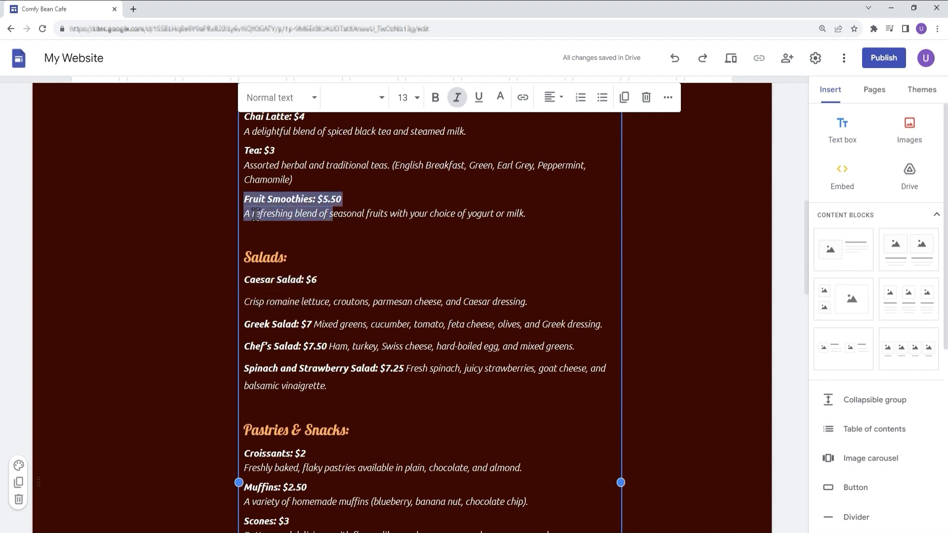
click(257, 313)
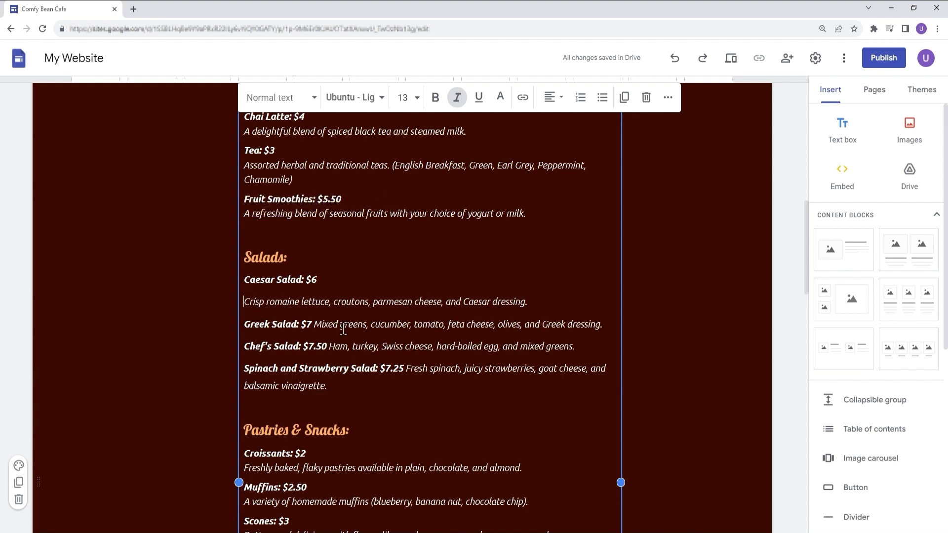
key(BackSpace)
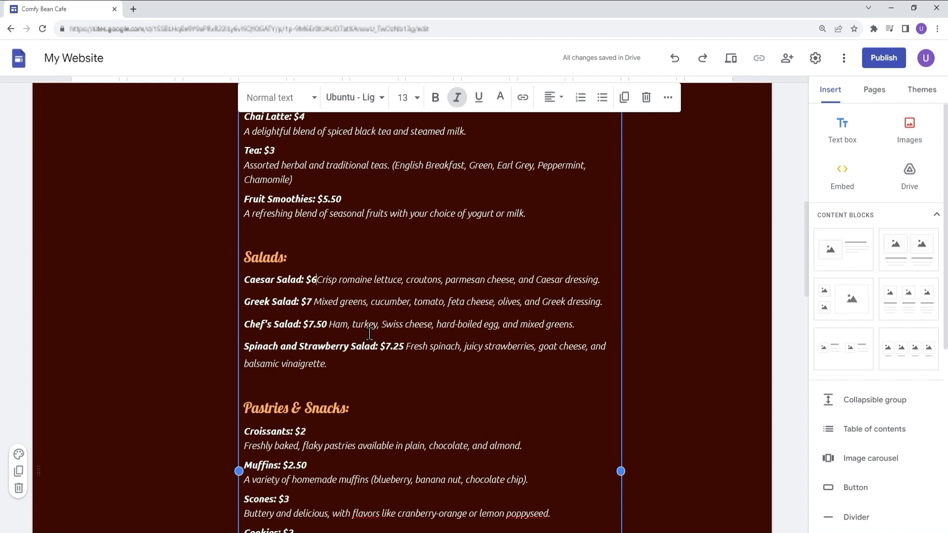
key(shift+Return)
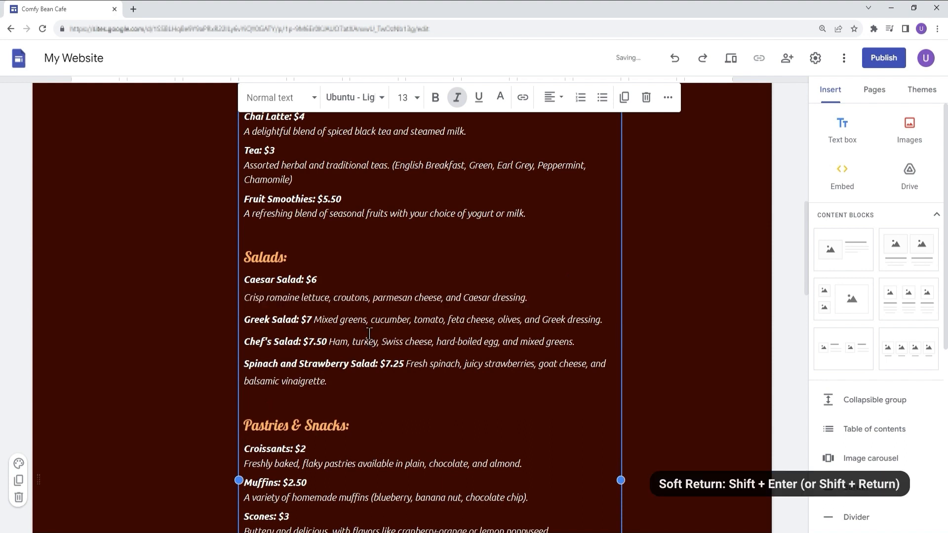
Put the Greek, Chef's and Spinach and Strawberry Salad descriptions on their own lines below the prices using soft line breaks
drag(304, 302, 251, 297)
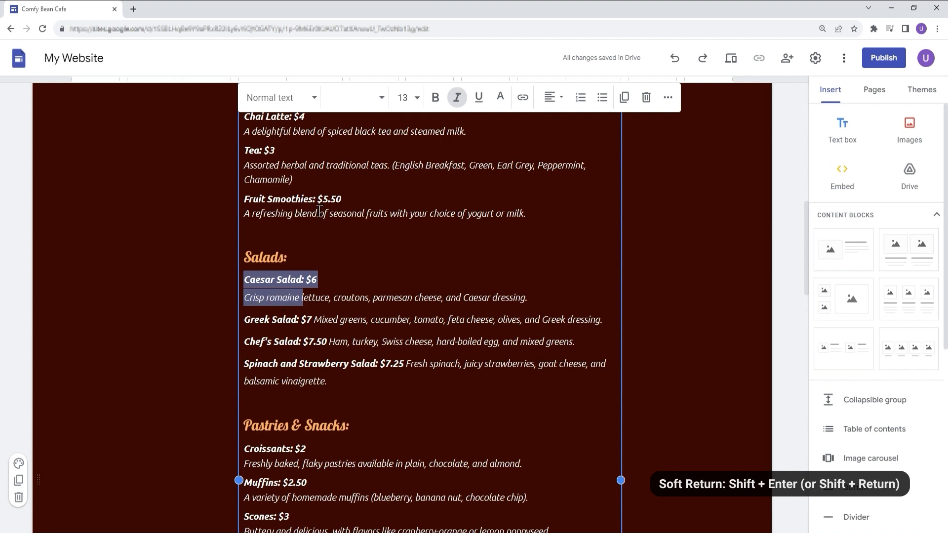
drag(311, 216, 277, 213)
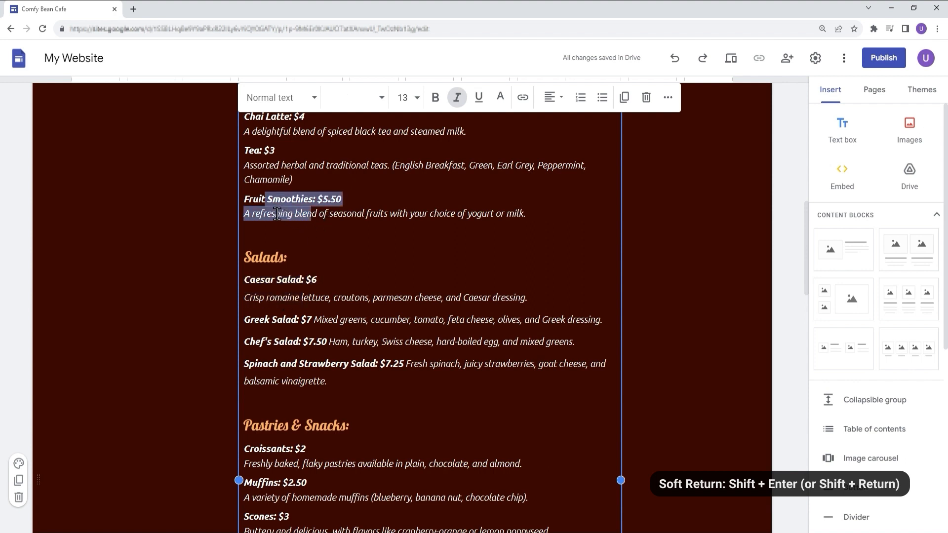
click(313, 303)
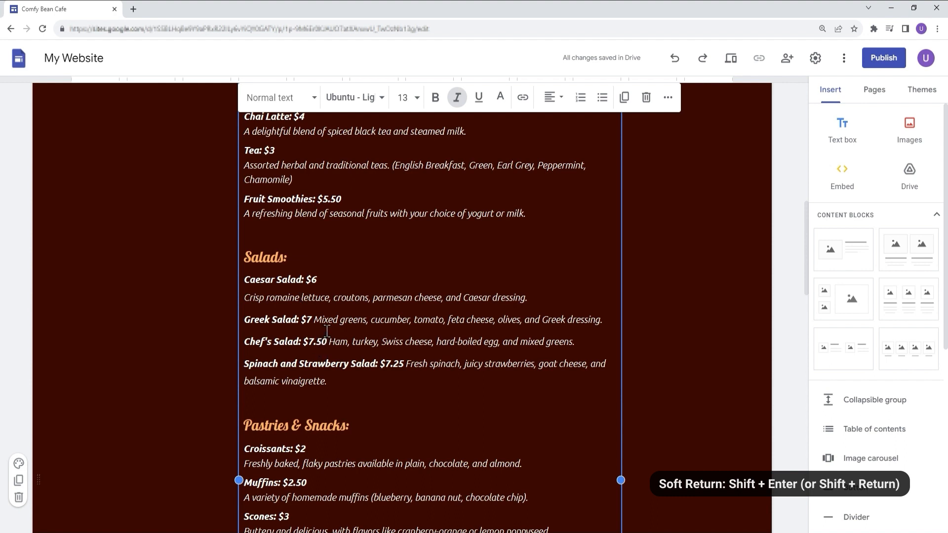
key(BackSpace)
key(shift+Return)
click(330, 360)
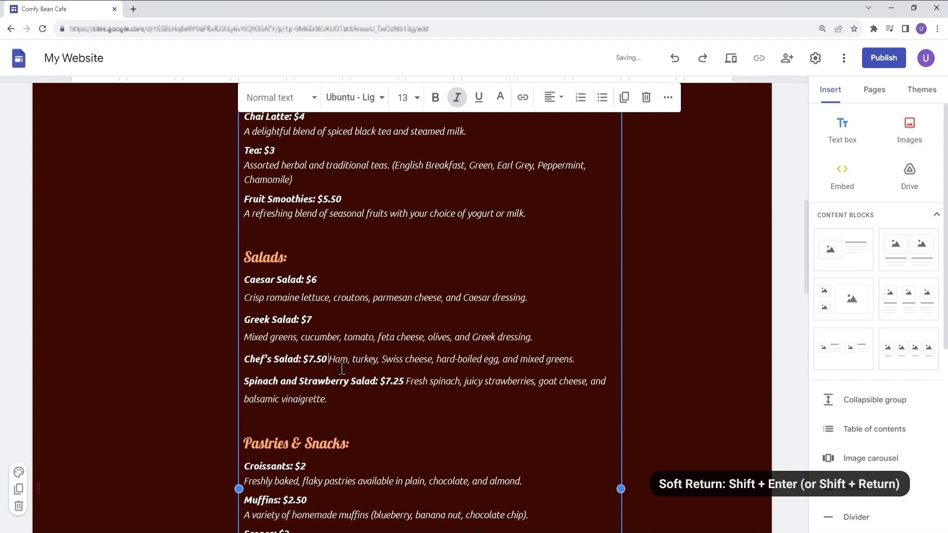
key(BackSpace)
key(shift+Return)
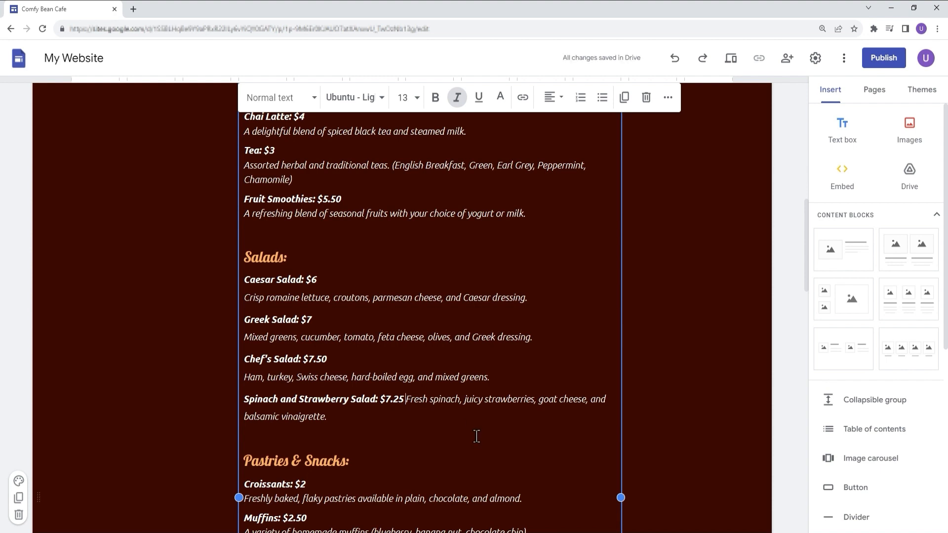
key(BackSpace)
key(shift+Return)
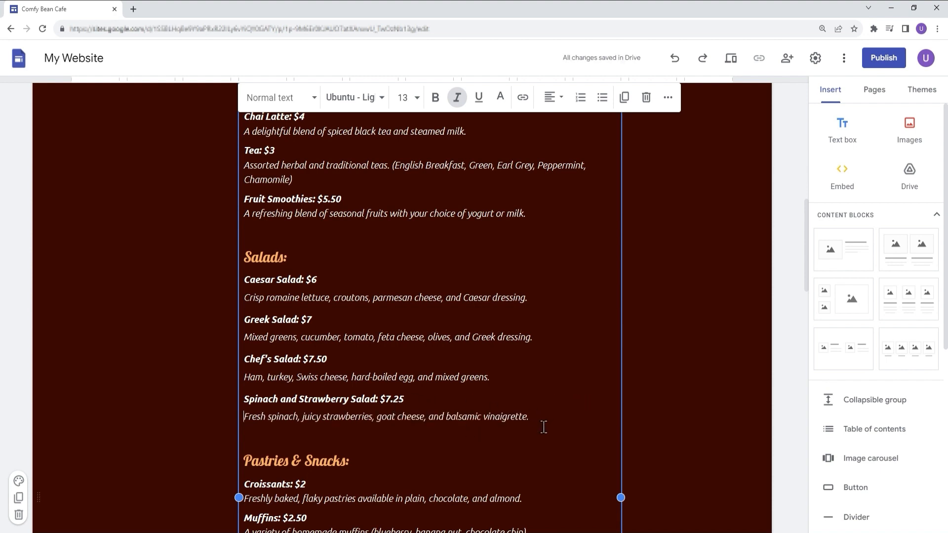
Compare the line spacing of the salad entries with that of the Tea and Fruit Smoothies entries
drag(529, 418, 239, 295)
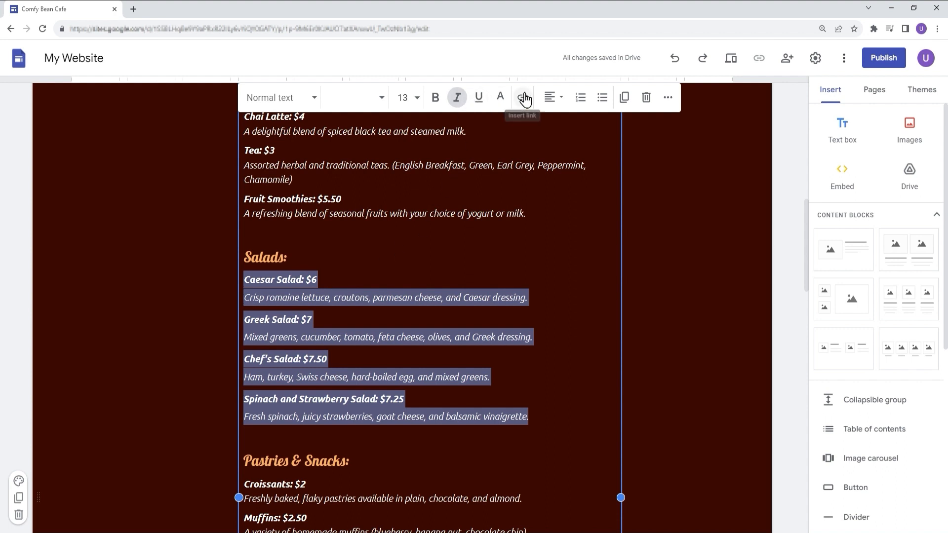
click(668, 99)
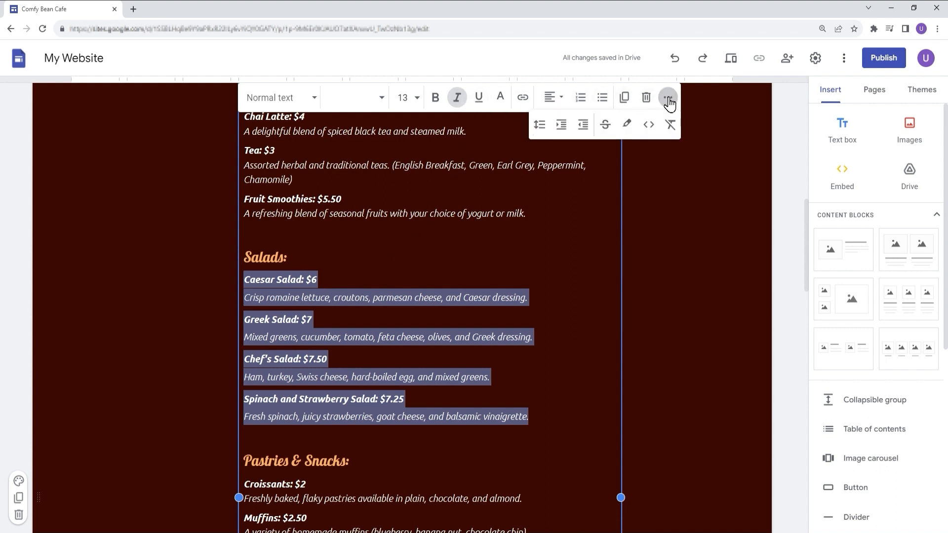
click(539, 125)
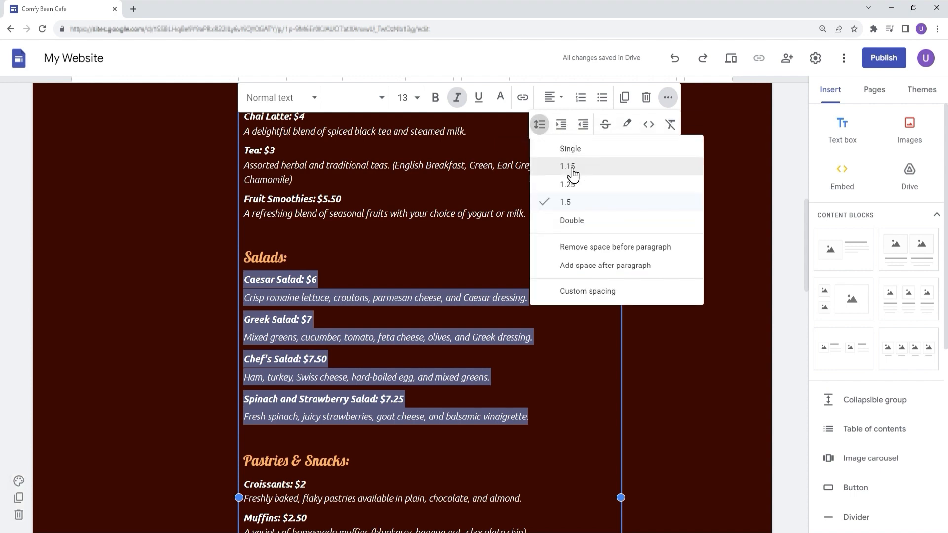
click(405, 217)
drag(398, 215, 245, 150)
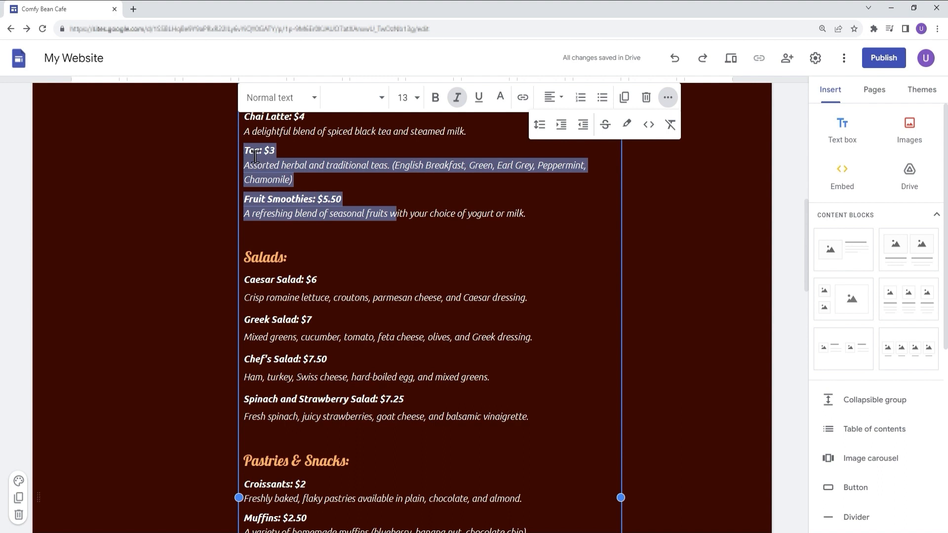
click(546, 128)
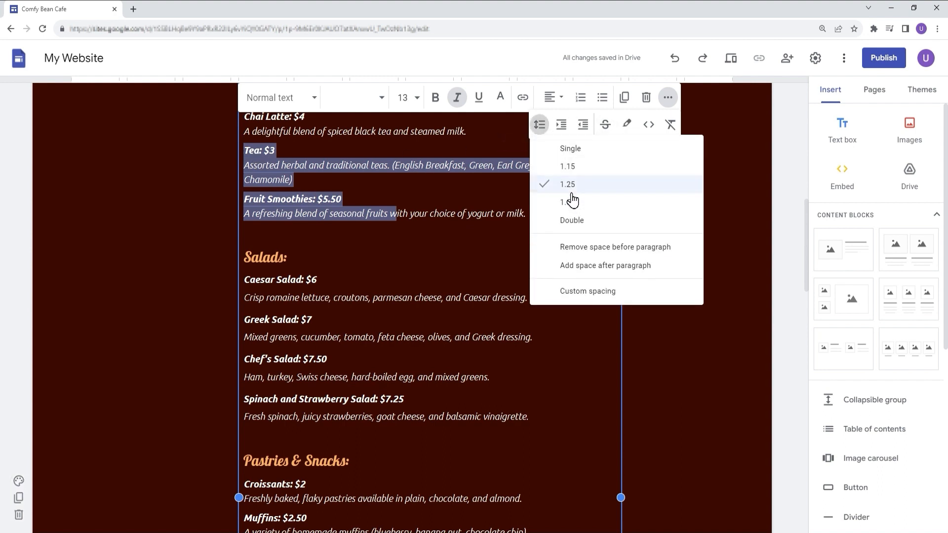
key(Escape)
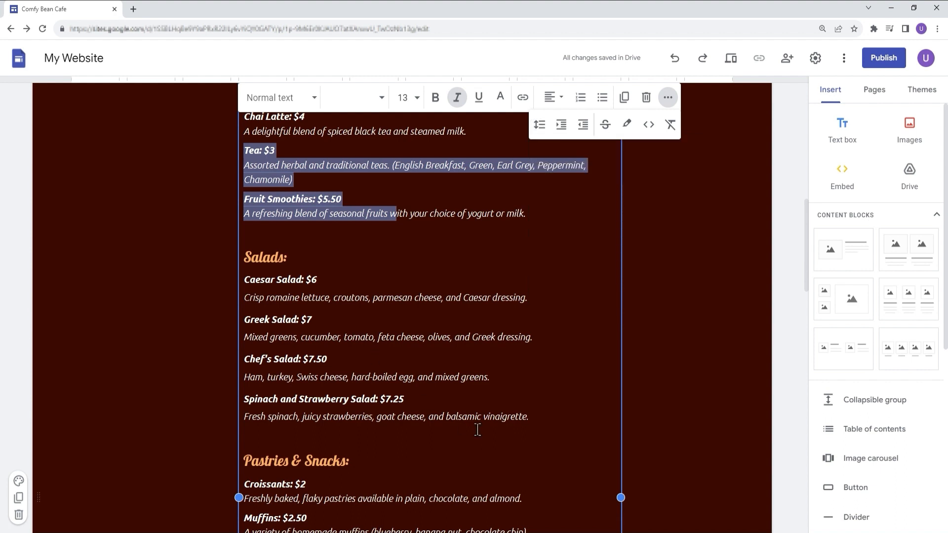
Set the line spacing of all four salad entries to 1.25
drag(543, 433, 246, 279)
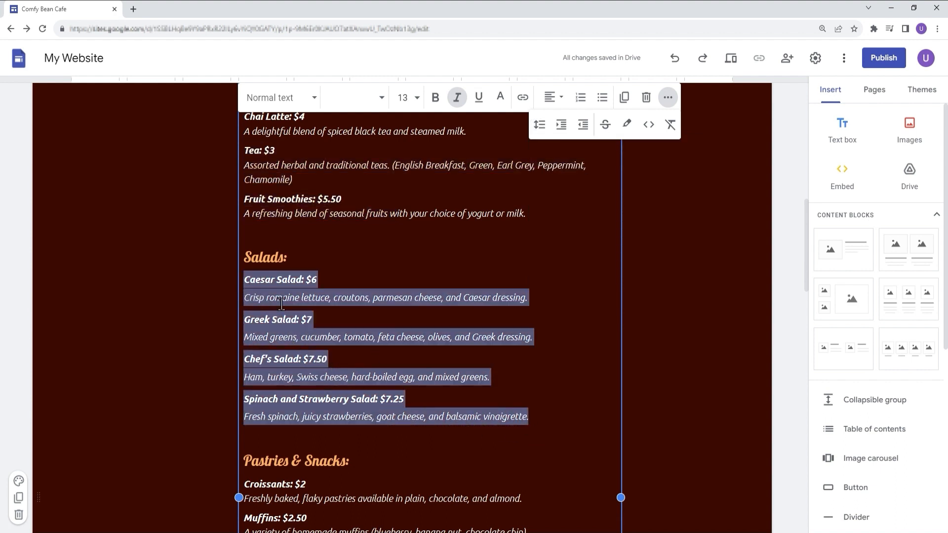
click(540, 124)
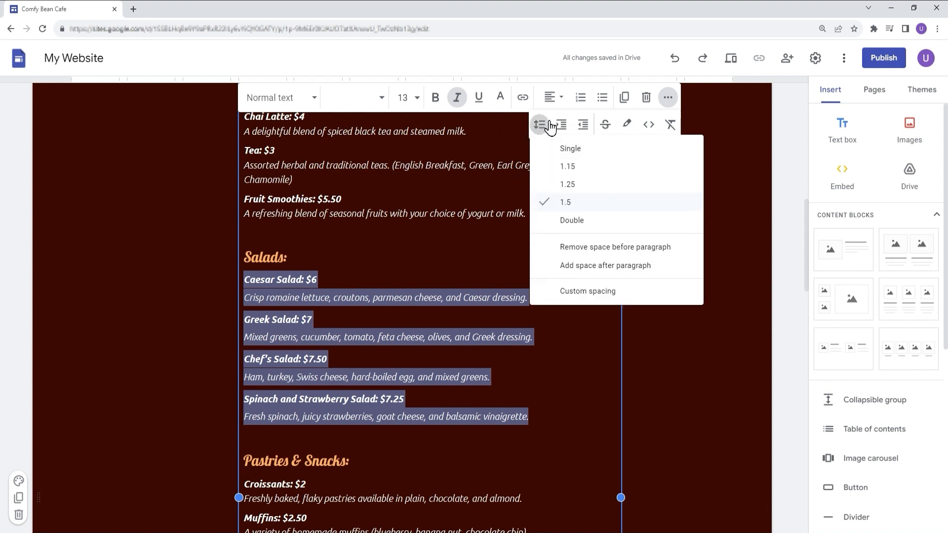
click(575, 190)
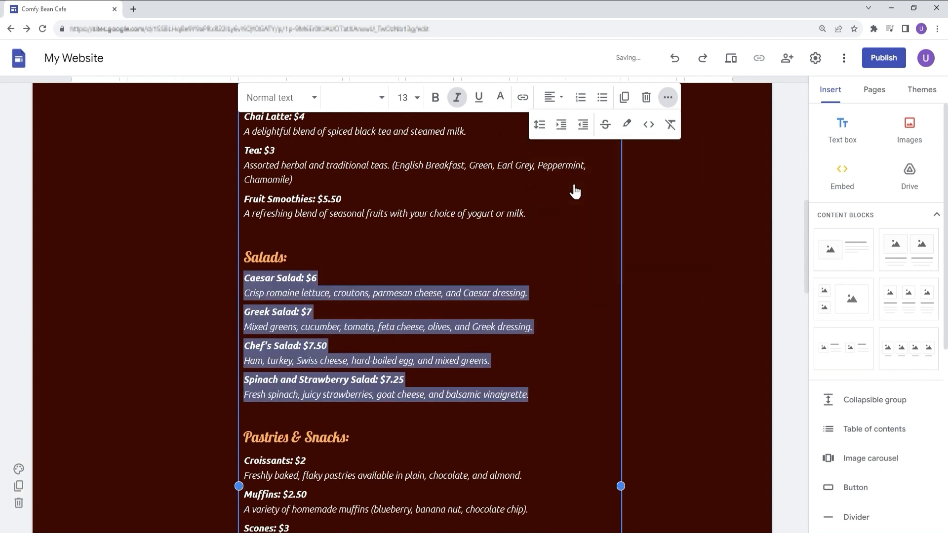
click(446, 302)
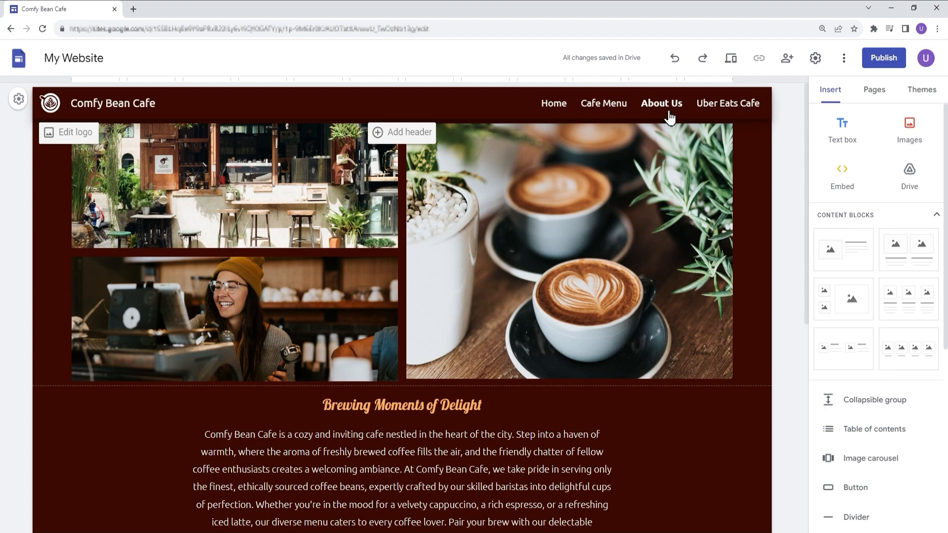
Try to replace the About Us paragraph under "Brewing Moments of Delight" with the new text in its source formatting, and undo it
scroll(672, 174, down, 3)
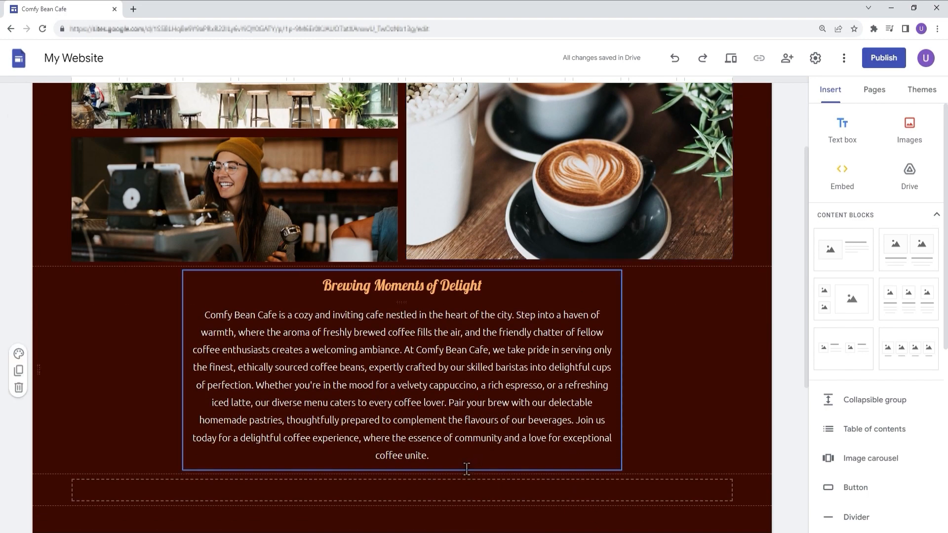
drag(466, 470, 210, 331)
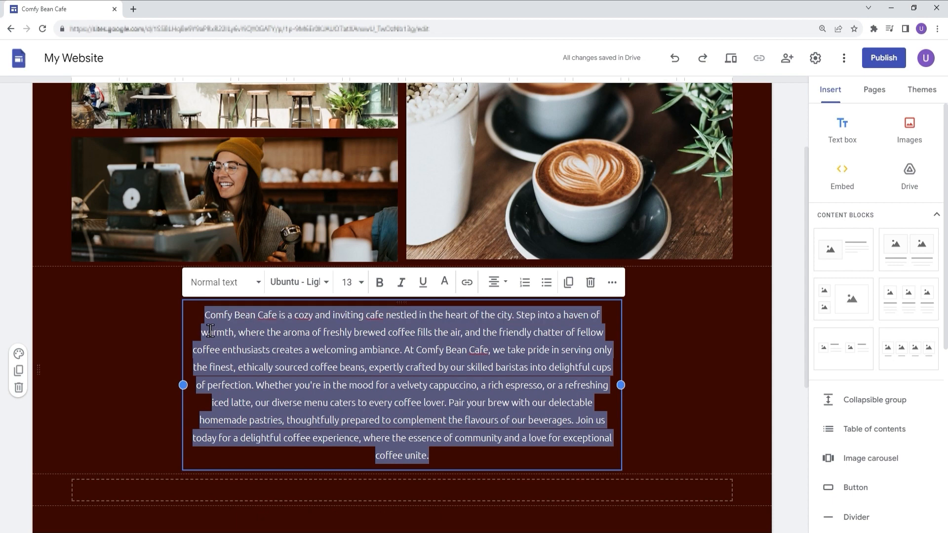
text(At Comfy Bean Cafe, we're not just about coffee; we're about creating a warm haven for coffee lovers and community seekers. Our cozy atmosphere, carefully crafted beverages, and delectable treats are designed to embrace you like a familiar hug. From the aroma of freshly brewed blends to the laughter shared over hearty sandwiches, every moment at Comfy Bean is a sip of comfort and connection. Join us as we brew up delightful experiences, one cup at a time.)
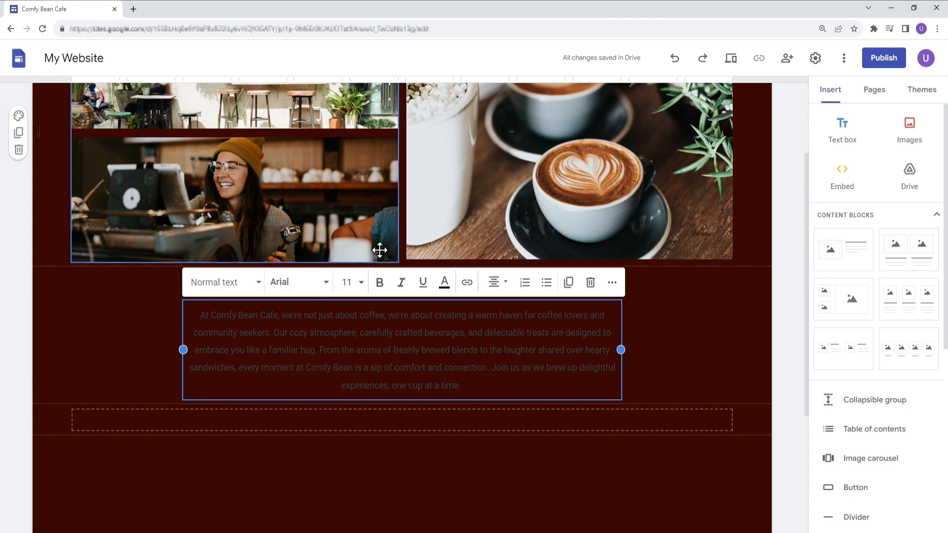
click(678, 60)
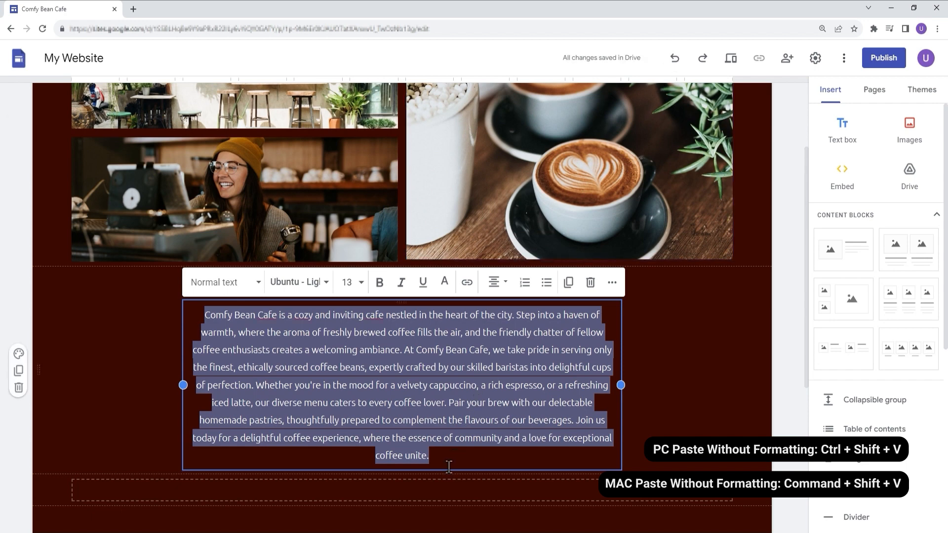
Replace the paragraph under "Brewing Moments of Delight" with the new text beginning "At Comfy Bean Cafe, we're not just about coffee", pasted without formatting
key(BackSpace)
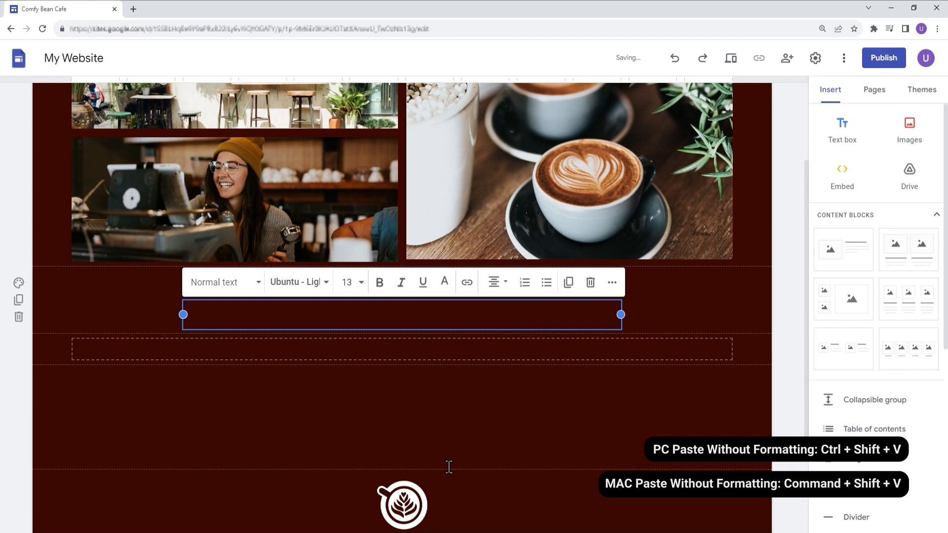
text(At Comfy Bean Cafe, we're not just about coffee; we're about creating a warm haven for coffee lovers and community seekers. Our cozy atmosphere, carefully crafted beverages, and delectable treats are designed to embrace you like a familiar hug. From the aroma of freshly brewed blends to the laughter shared over hearty sandwiches, every moment at Comfy Bean is a sip of comfort and connection. Join us as we brew up delightful experiences, one cup at a time.)
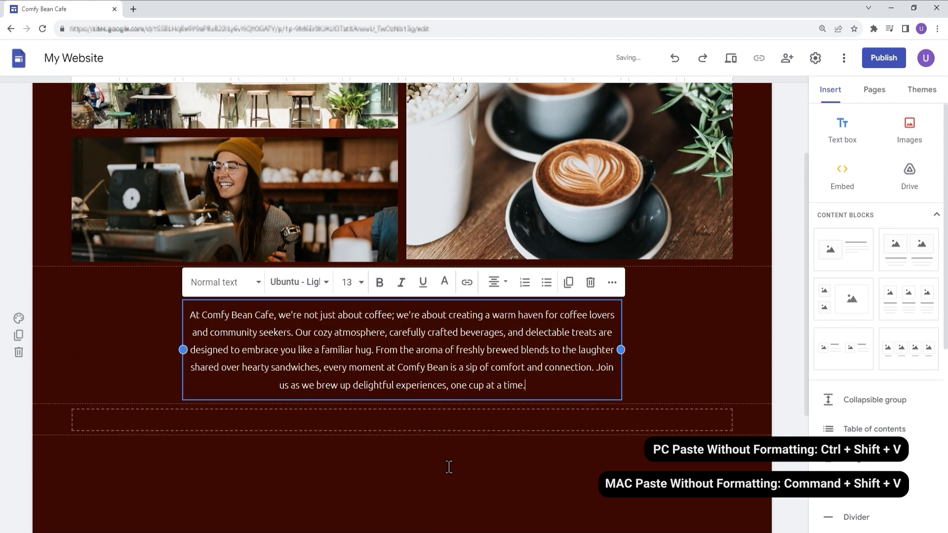
click(656, 368)
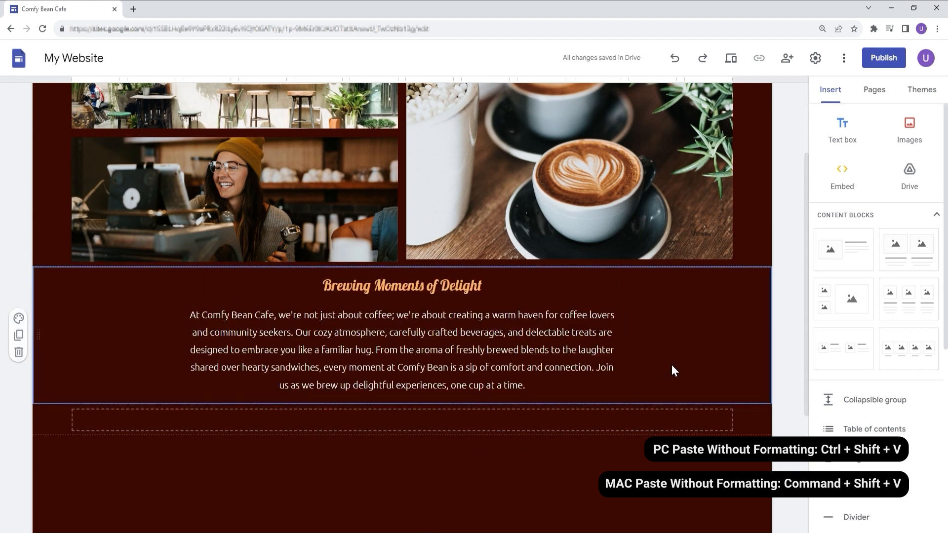